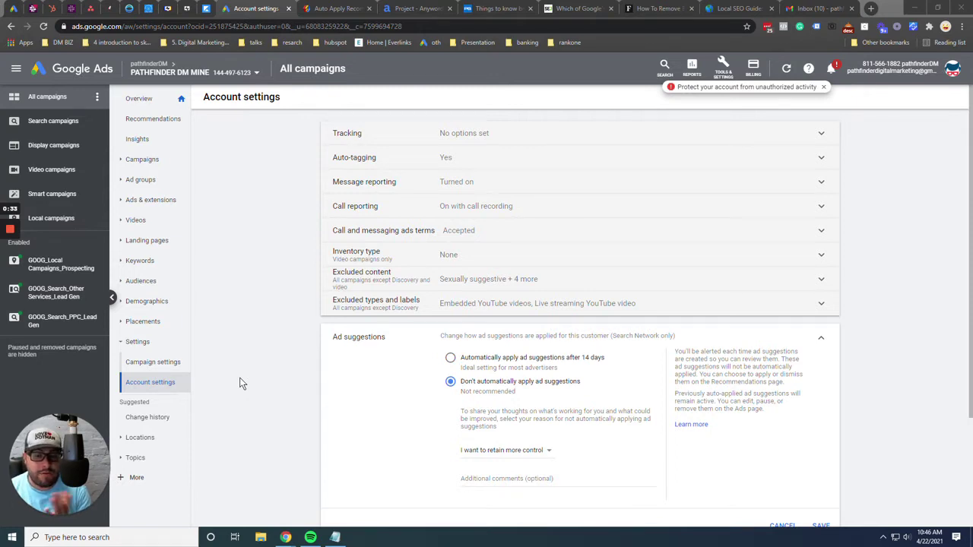
Open the account's Change history for the last 30 days.
left_click(156, 419)
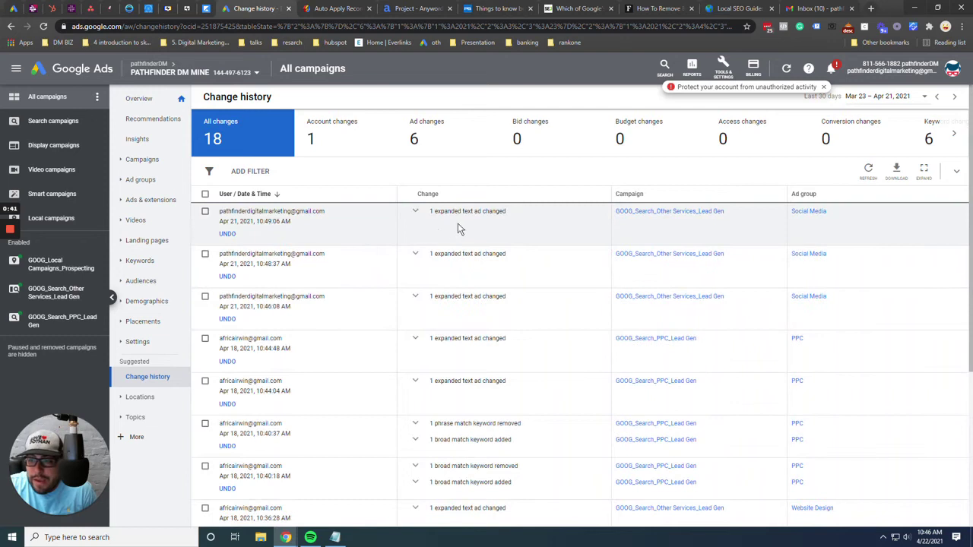
Expand the newest expanded text ad change to show its rewritten description.
left_click(411, 214)
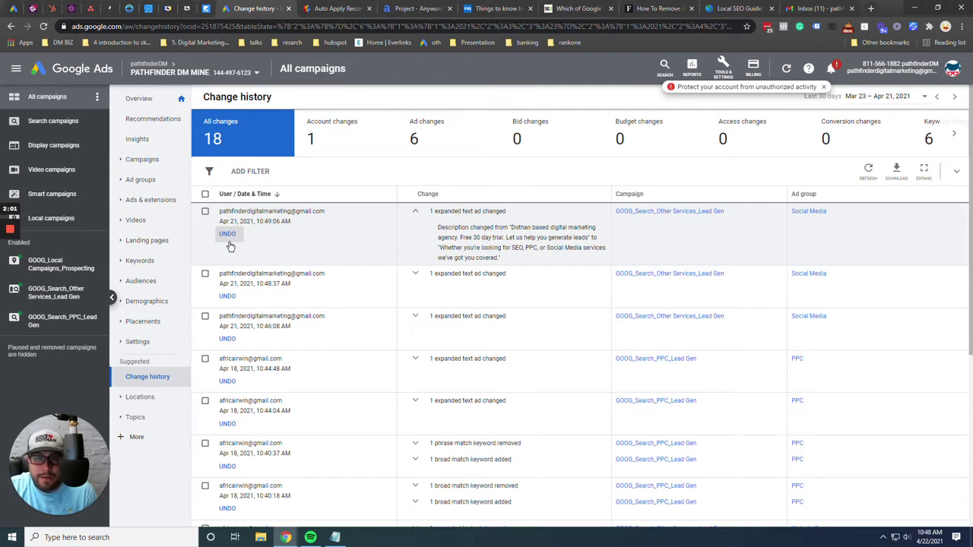
Go from Overview through Campaign settings to the Account settings page.
left_click(139, 103)
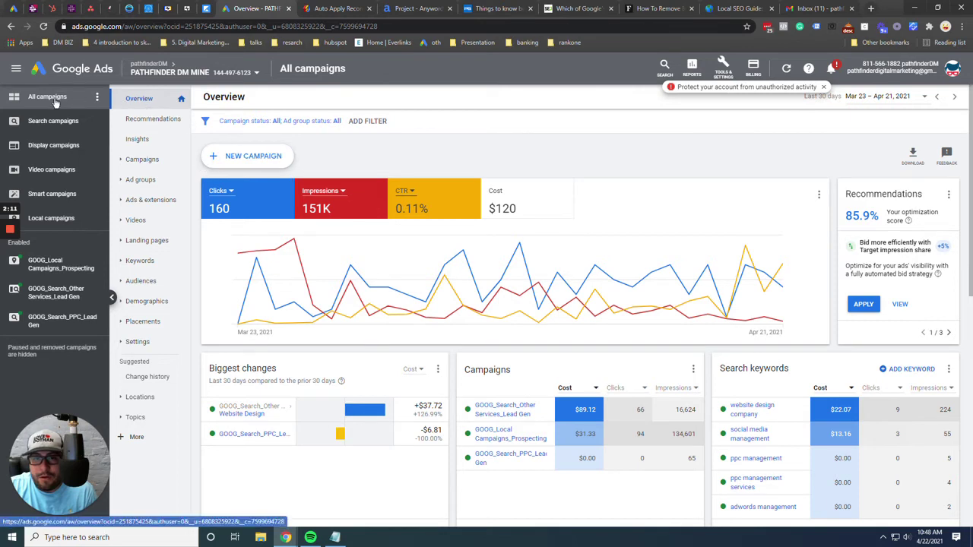
left_click(160, 349)
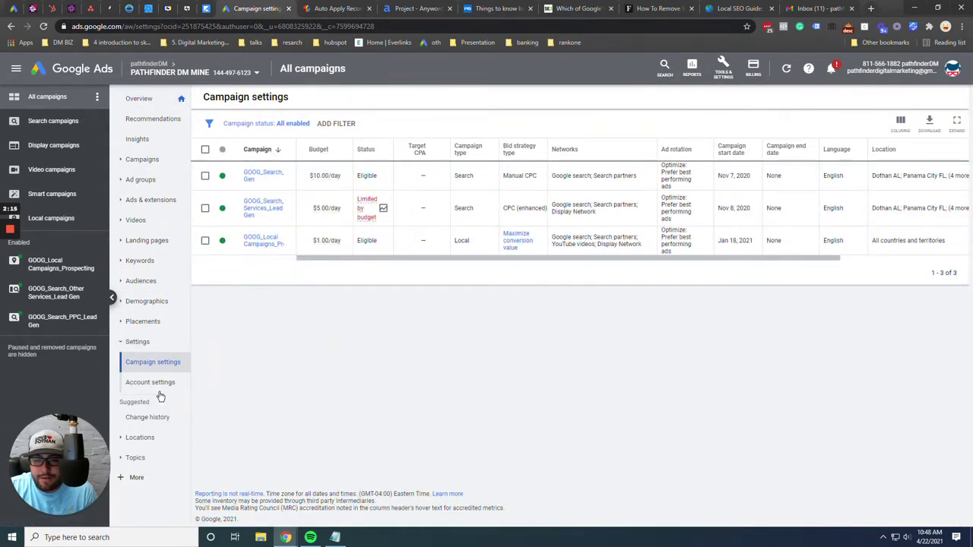
left_click(156, 385)
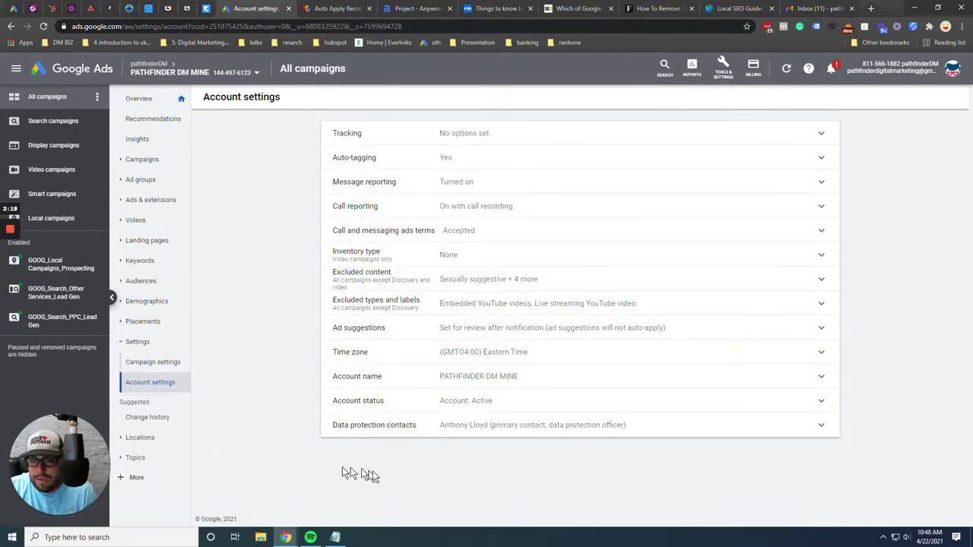
Keep 'Don't automatically apply ad suggestions' with reason 'I want to retain more control'.
left_click(411, 339)
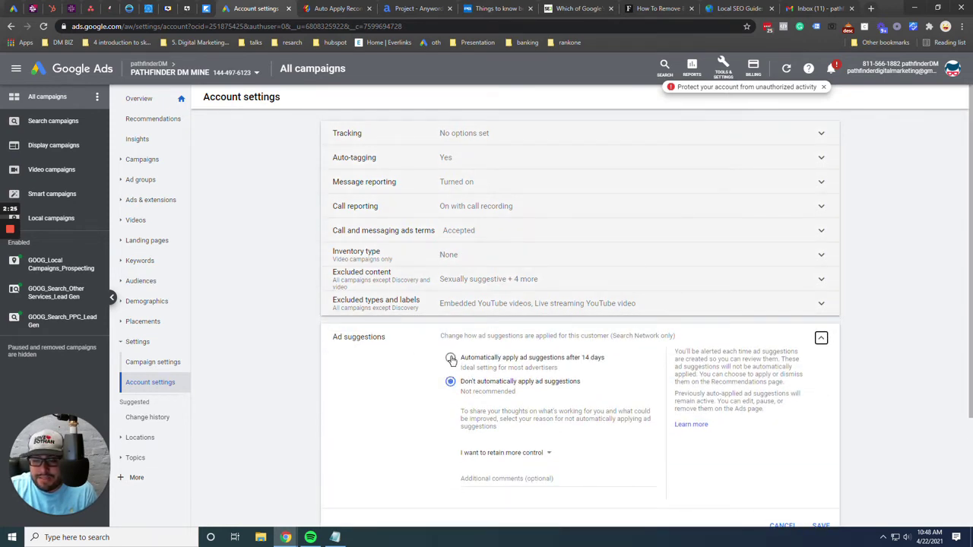
left_click(451, 384)
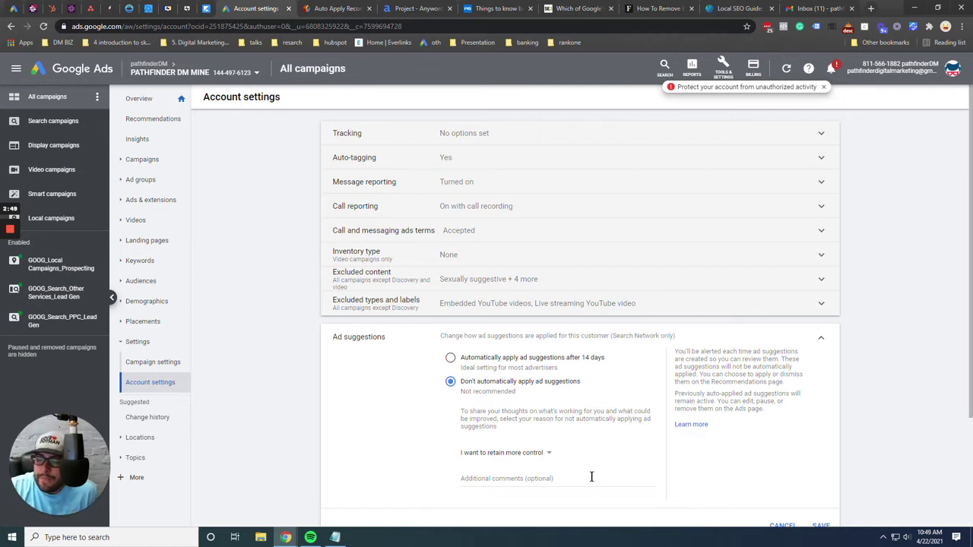
left_click(547, 454)
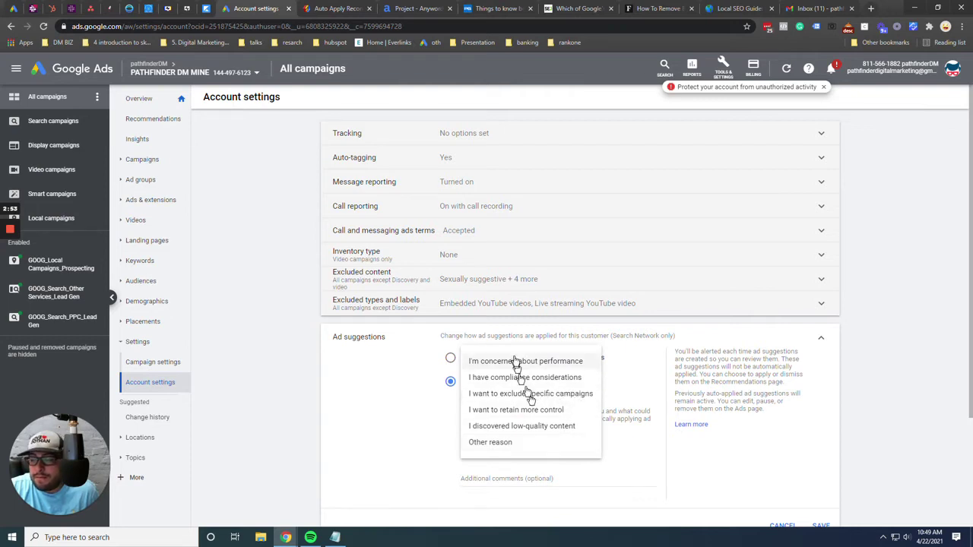
left_click(437, 441)
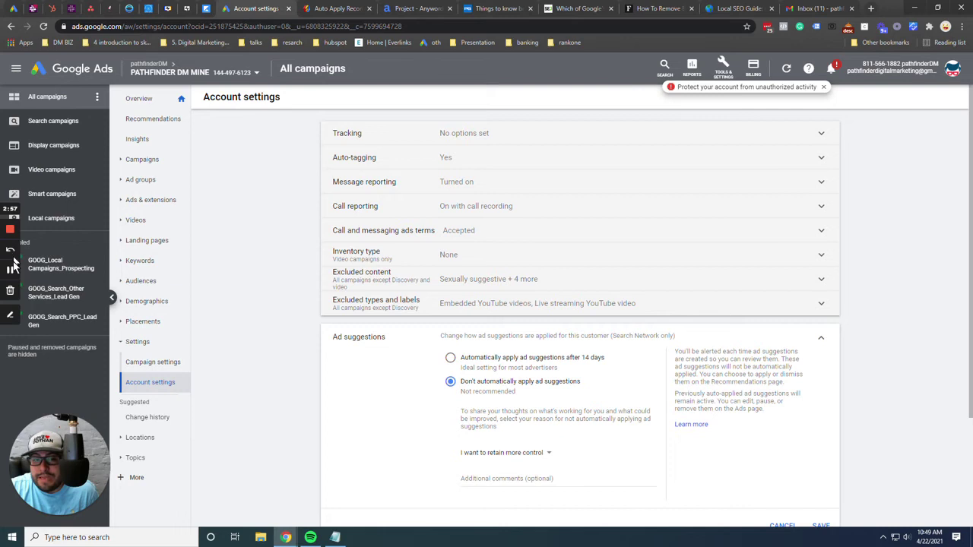
key("ctrl+Tab")
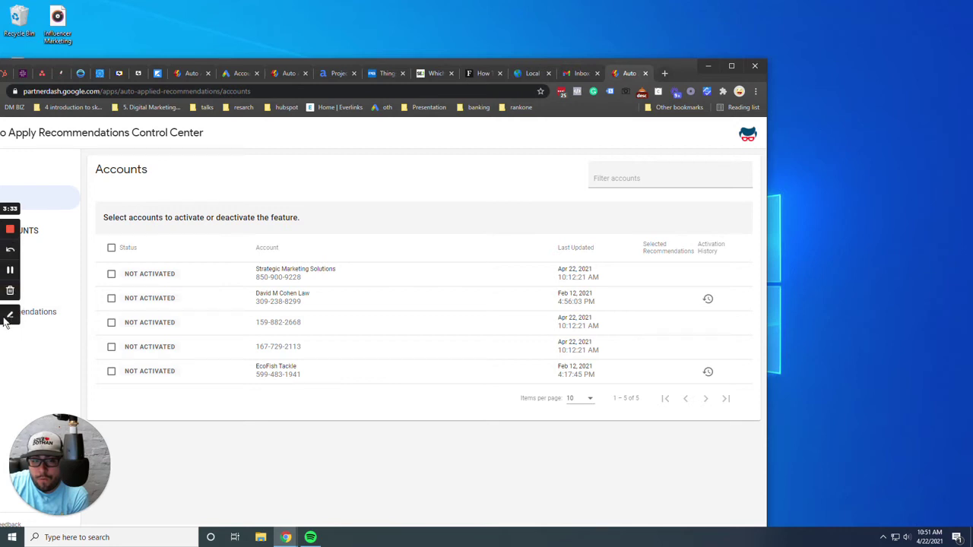
left_click(9, 314)
left_click_drag(65, 280, 175, 270)
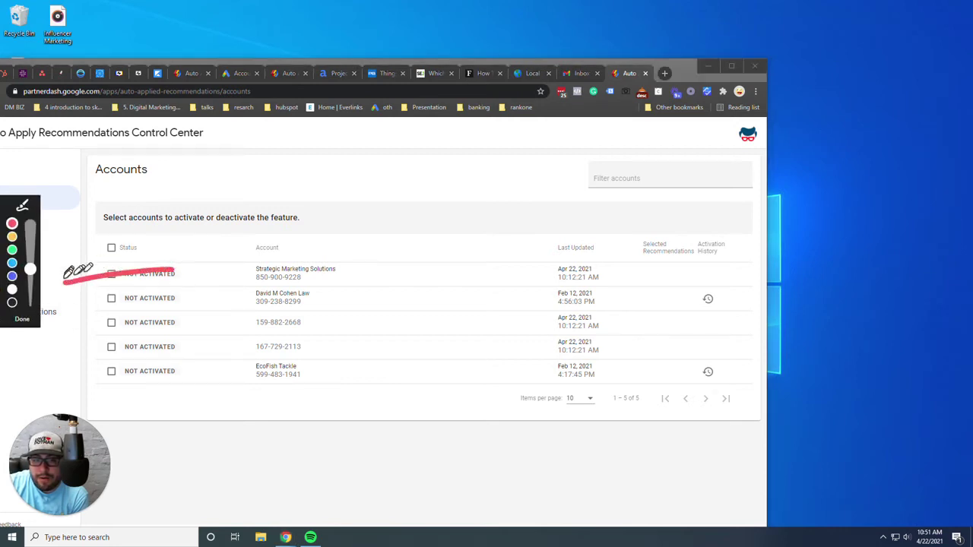
mouse_move(80, 242)
left_mouse_down()
mouse_move(61, 281)
mouse_move(108, 334)
mouse_move(105, 345)
left_mouse_up()
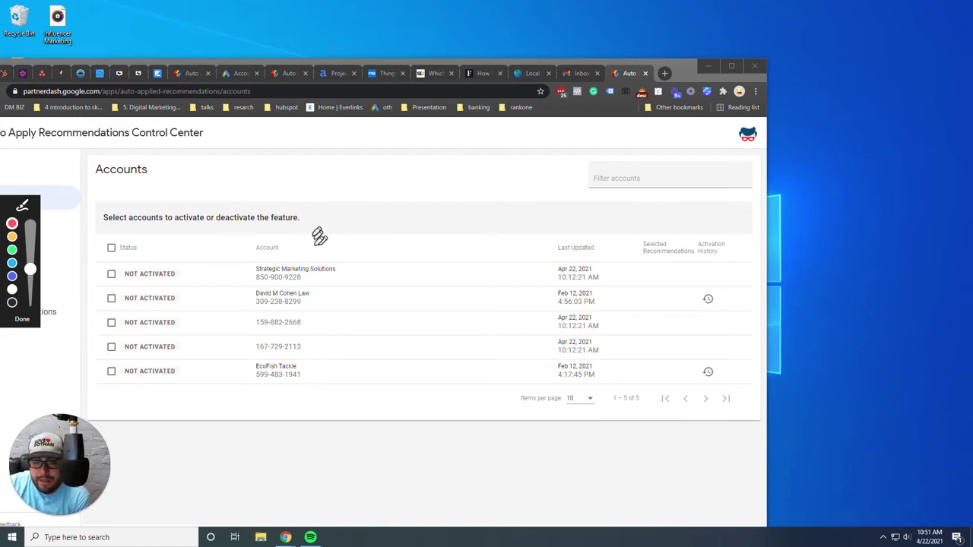
mouse_move(313, 236)
left_mouse_down()
mouse_move(127, 216)
mouse_move(107, 365)
mouse_move(348, 309)
mouse_move(326, 221)
mouse_move(293, 211)
left_mouse_up()
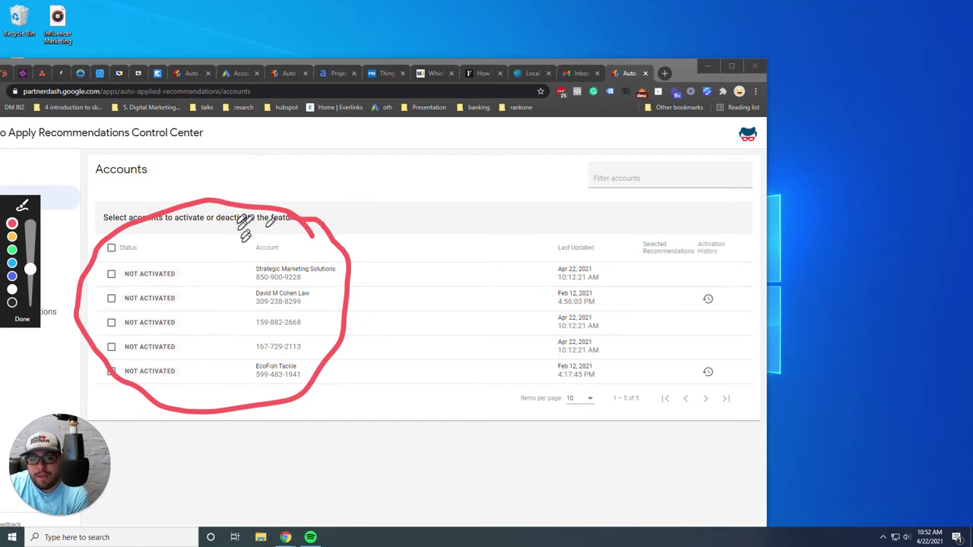
left_click(22, 320)
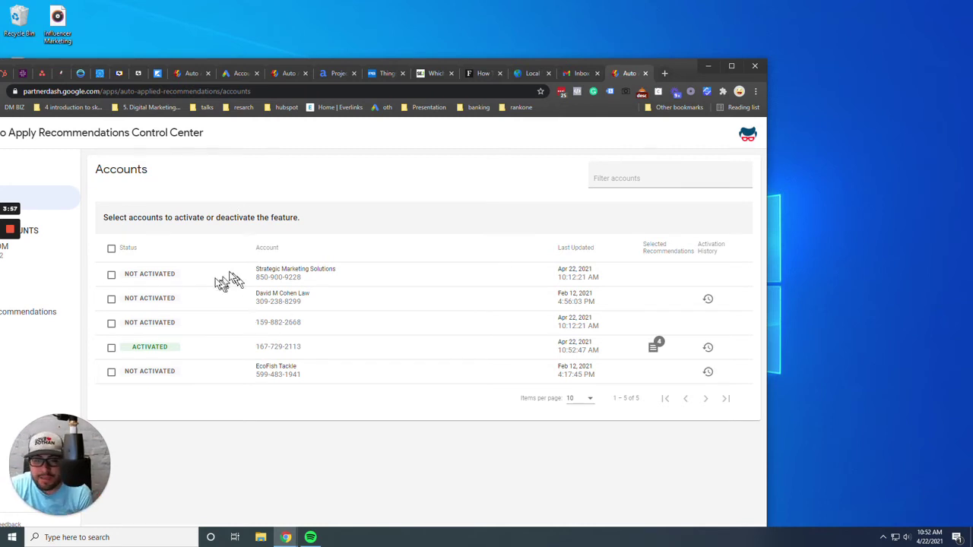
Deactivate auto-apply for the activated account and submit, returning it to Not Activated.
left_click(111, 347)
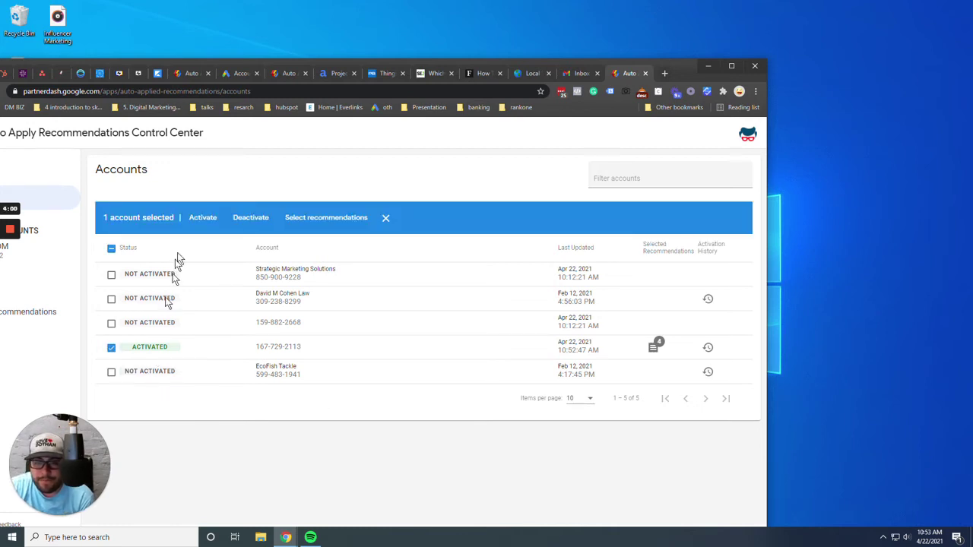
left_click(245, 220)
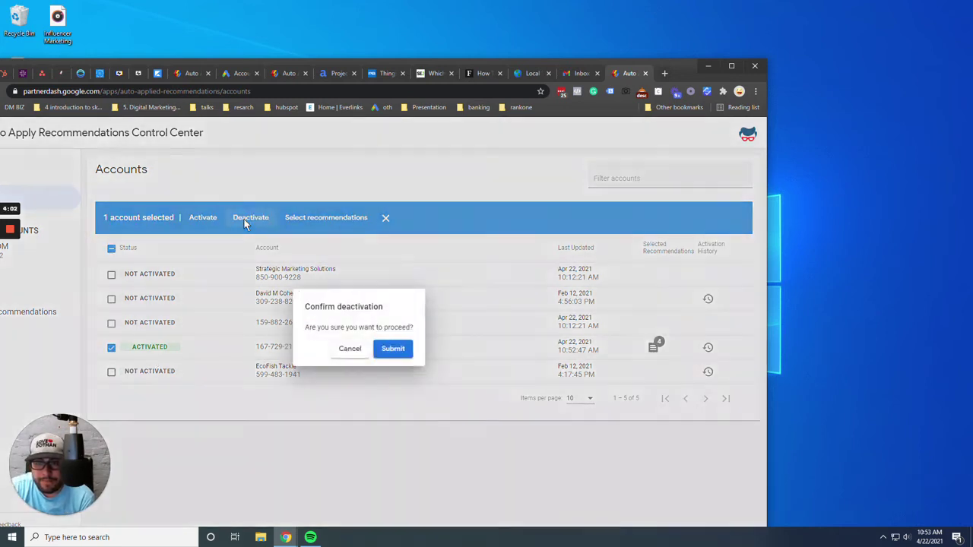
left_click(388, 349)
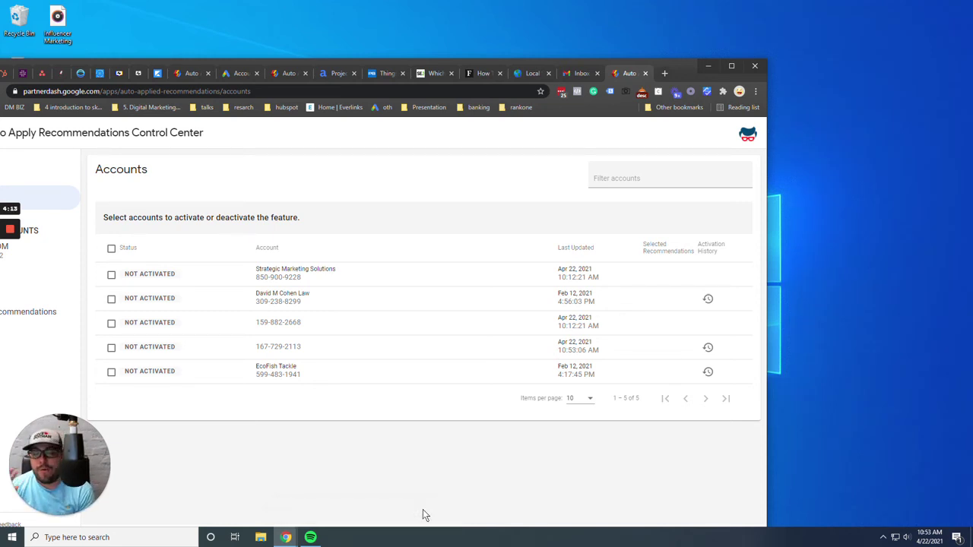
left_click(111, 347)
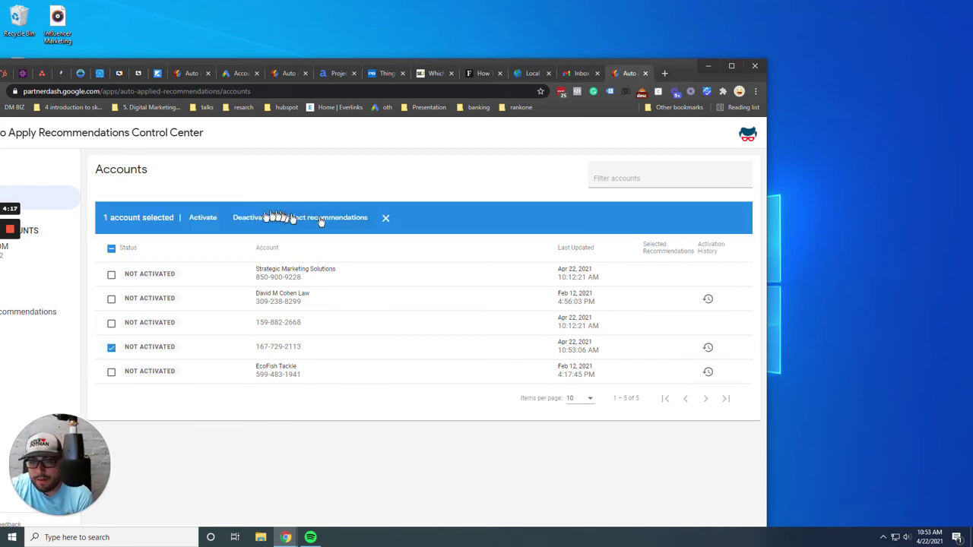
For the fourth account, tick the bidding, ad rotation, keyword, audience and RSA asset recommendations.
left_click(215, 217)
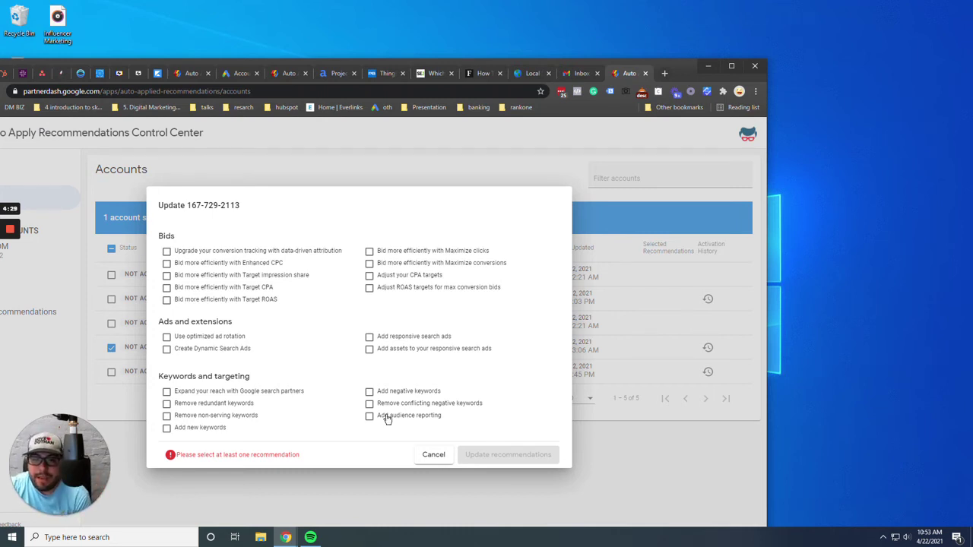
left_click(251, 251)
left_click(250, 263)
left_click(250, 275)
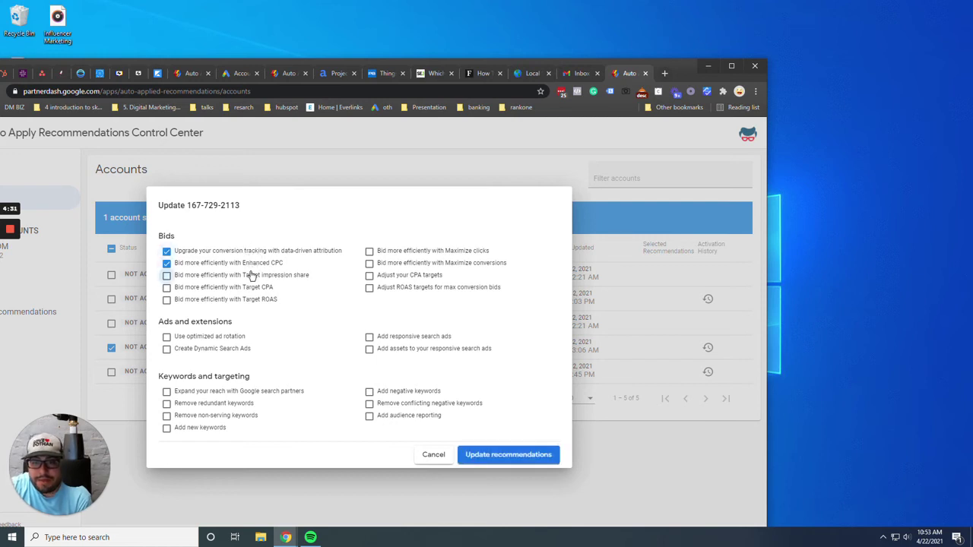
left_click(250, 287)
left_click(246, 300)
left_click(222, 336)
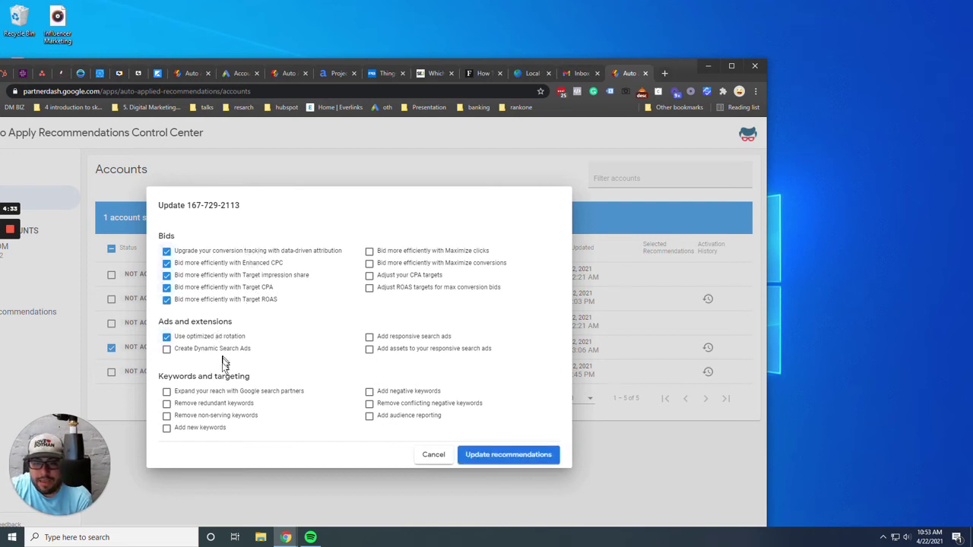
left_click(203, 403)
left_click(205, 416)
left_click(205, 427)
left_click(208, 390)
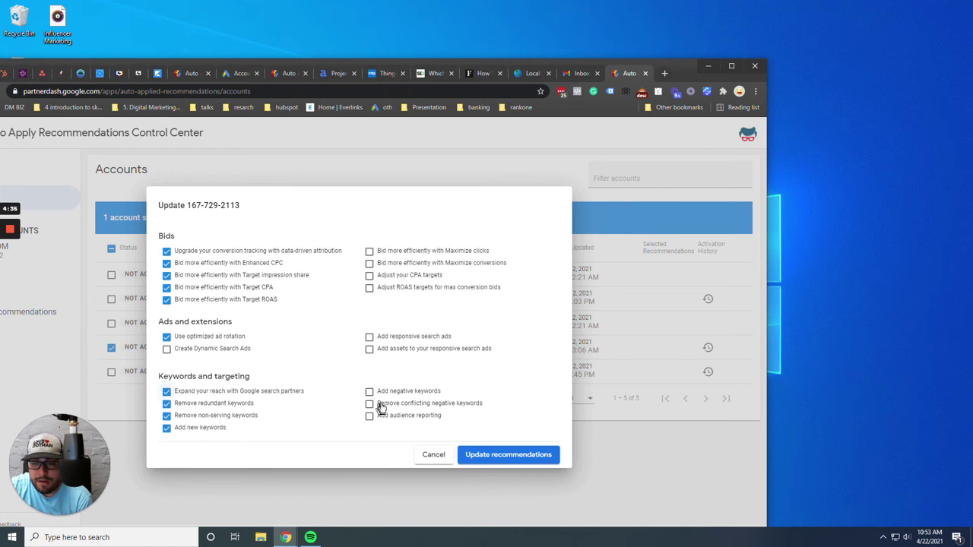
left_click(384, 415)
left_click(384, 402)
left_click(383, 391)
left_click(392, 351)
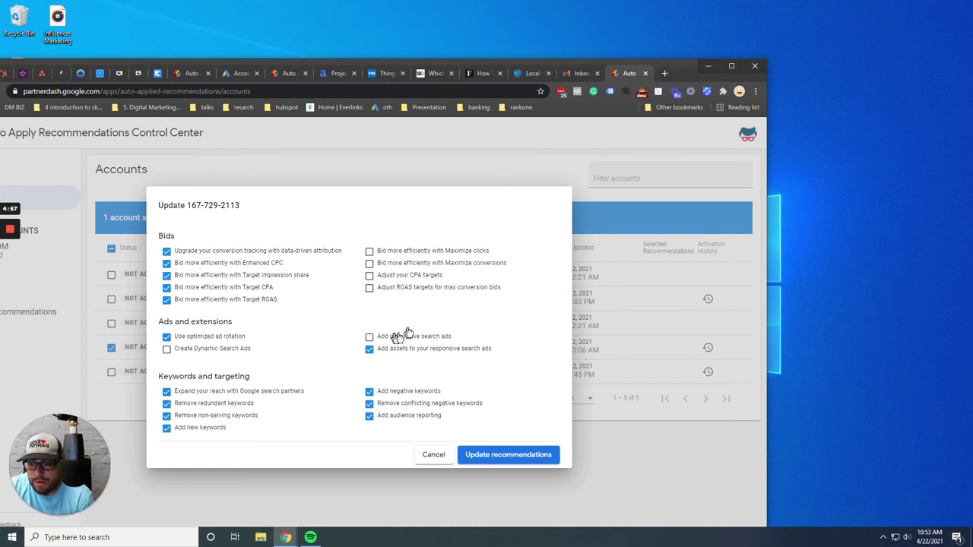
Tick the remaining RSA, target, Maximize and Dynamic Search Ads types, then update and activate.
left_click_drag(392, 328, 423, 337)
left_click(412, 287)
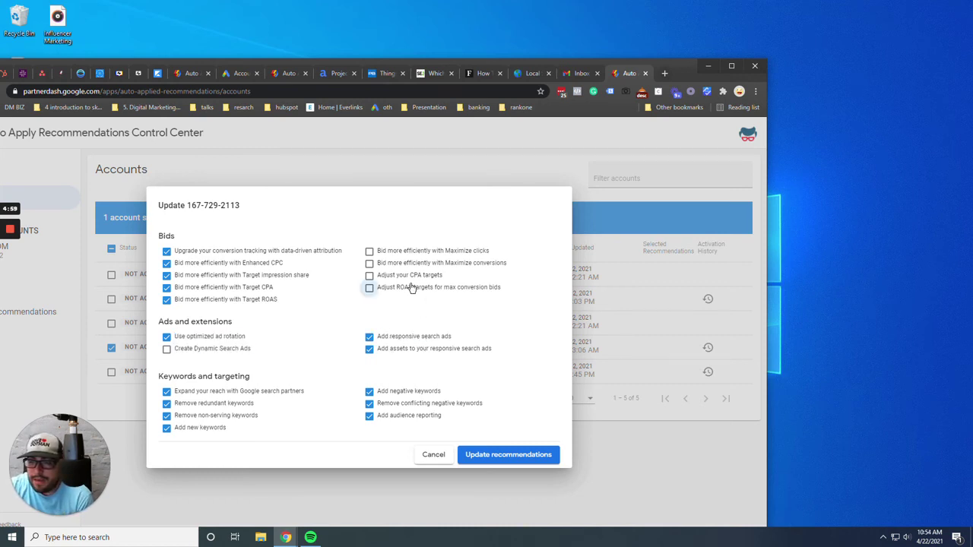
left_click(412, 275)
left_click(412, 263)
left_click(413, 250)
left_click(236, 355)
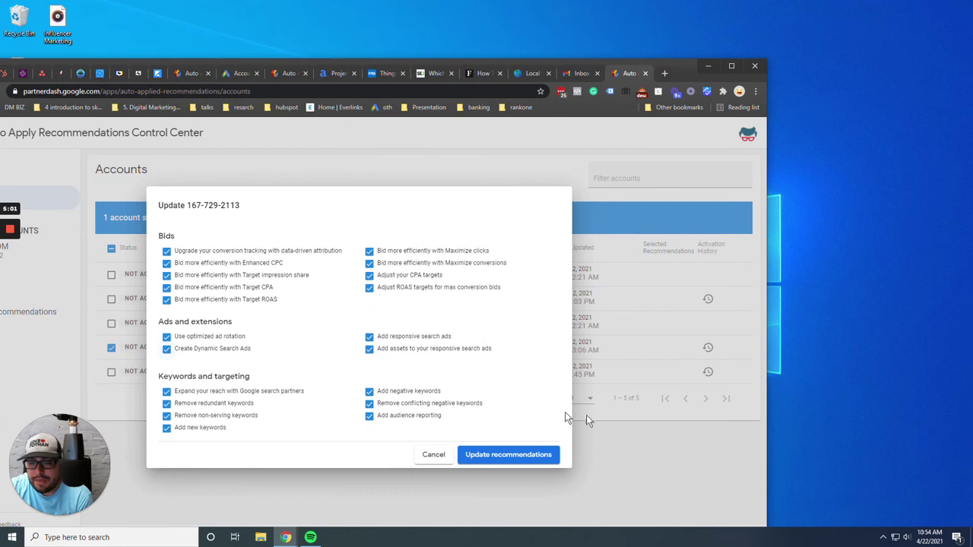
left_click(509, 460)
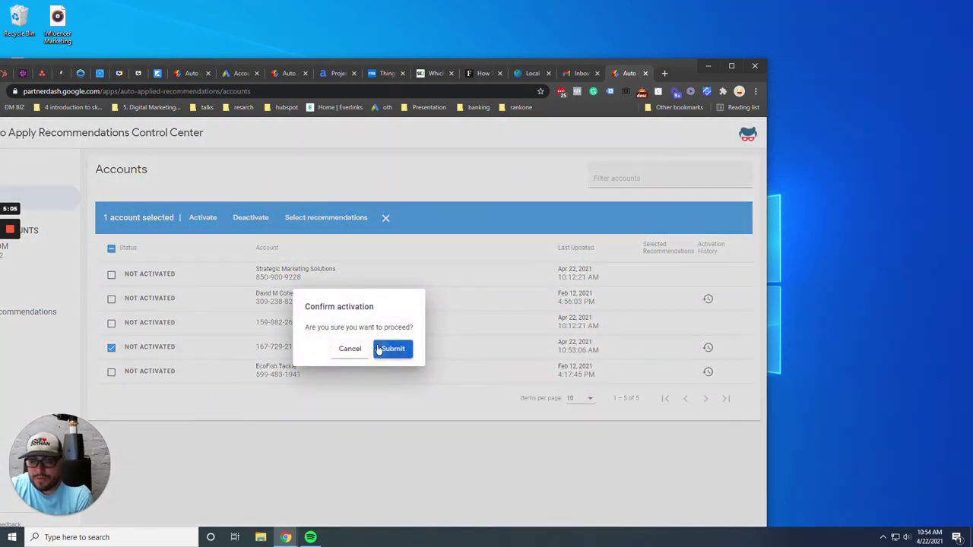
left_click(378, 346)
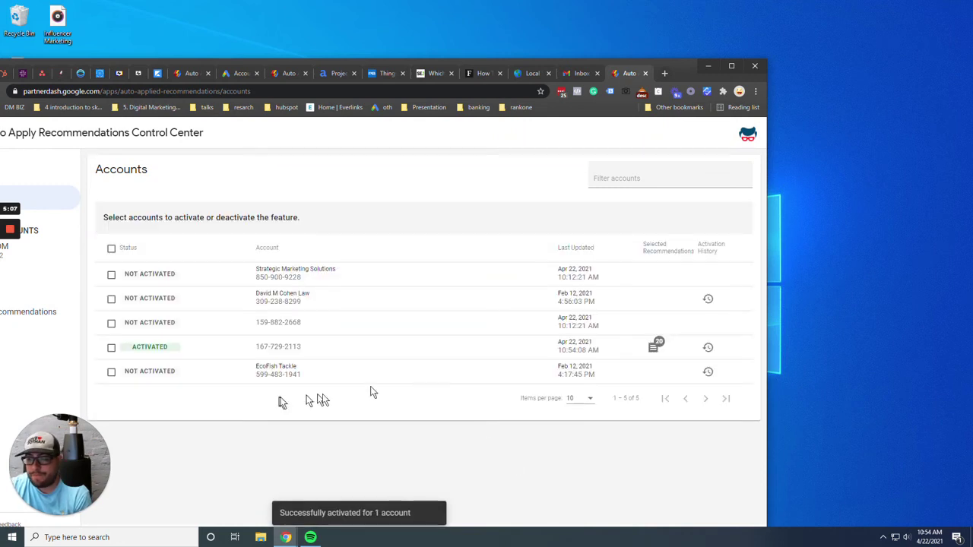
Review the fourth account's recommendations without changes, then deactivate it and submit.
left_click(653, 348)
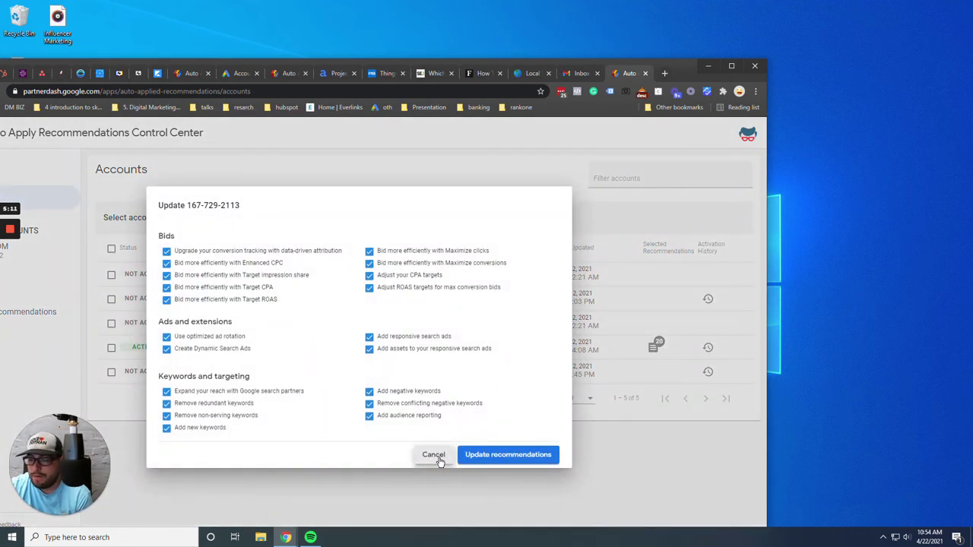
left_click(434, 456)
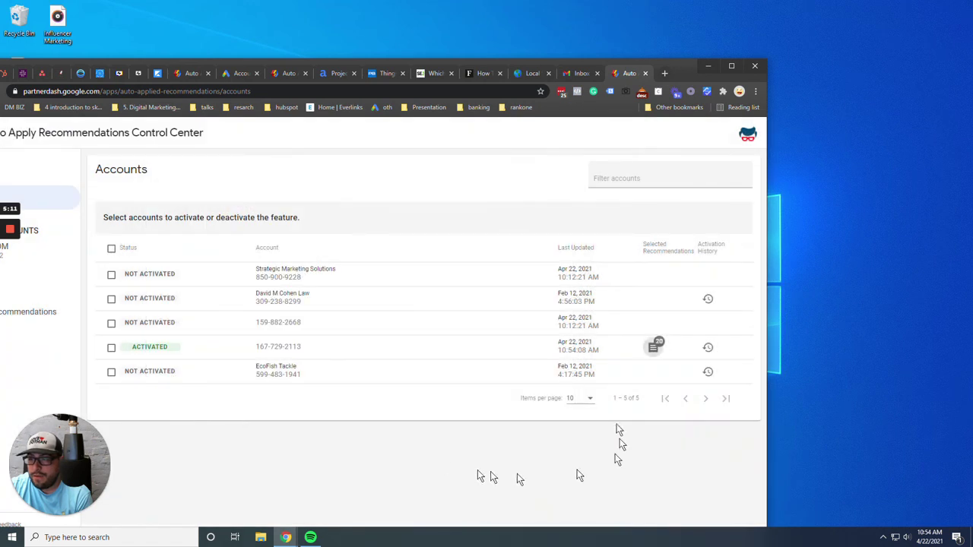
left_click(111, 348)
left_click(245, 218)
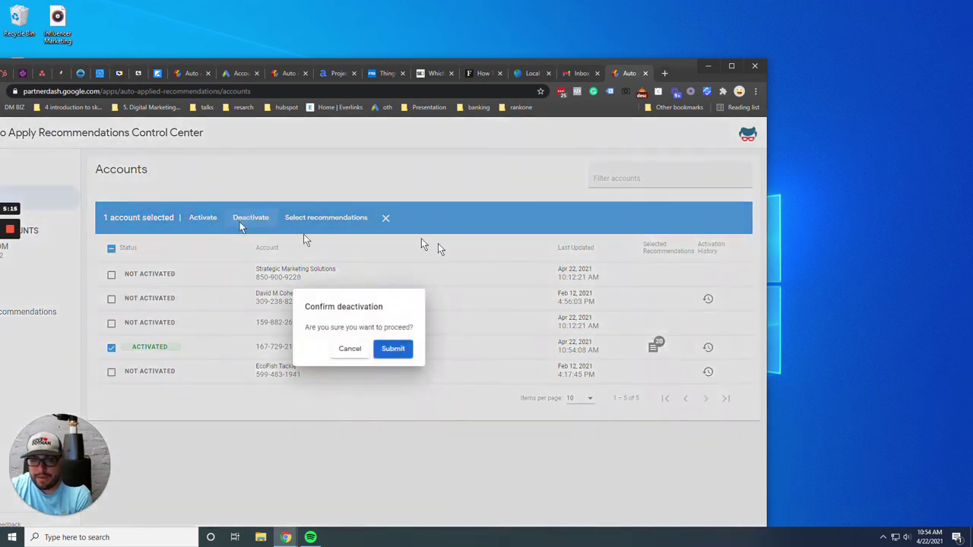
left_click(402, 348)
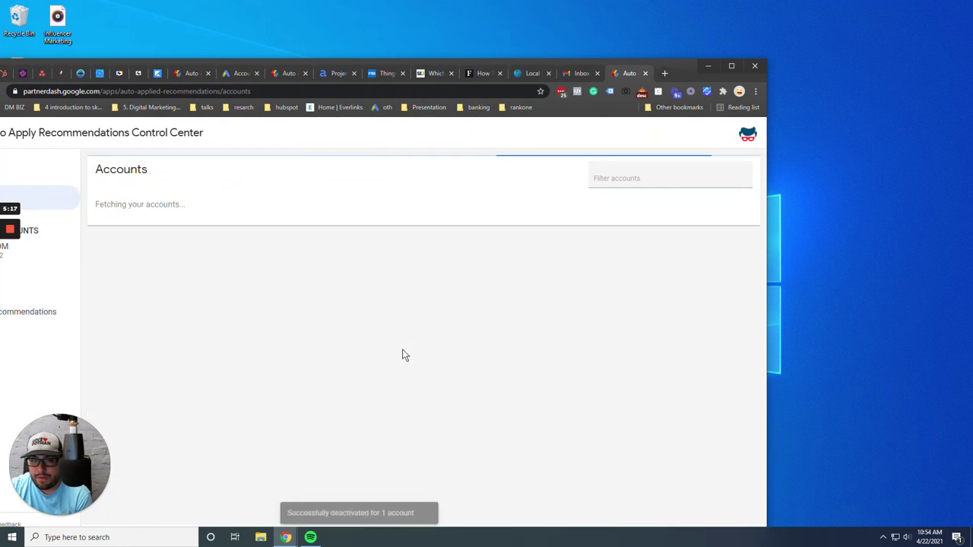